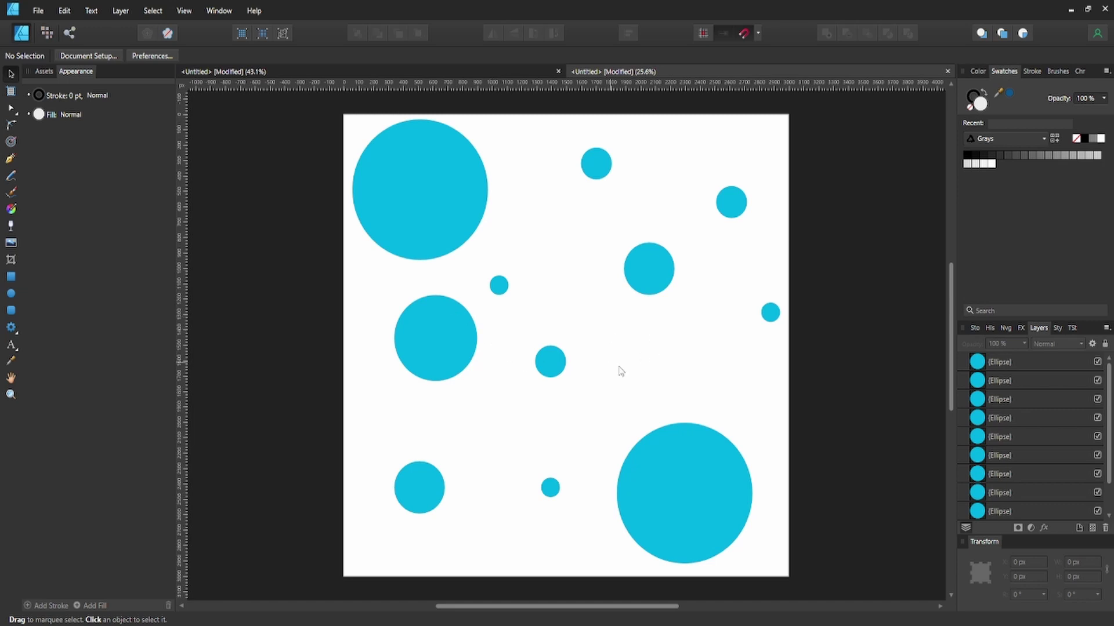
With the large top-left circle selected, add a black global colour, Global Color 1, to the document swatches.
click(399, 209)
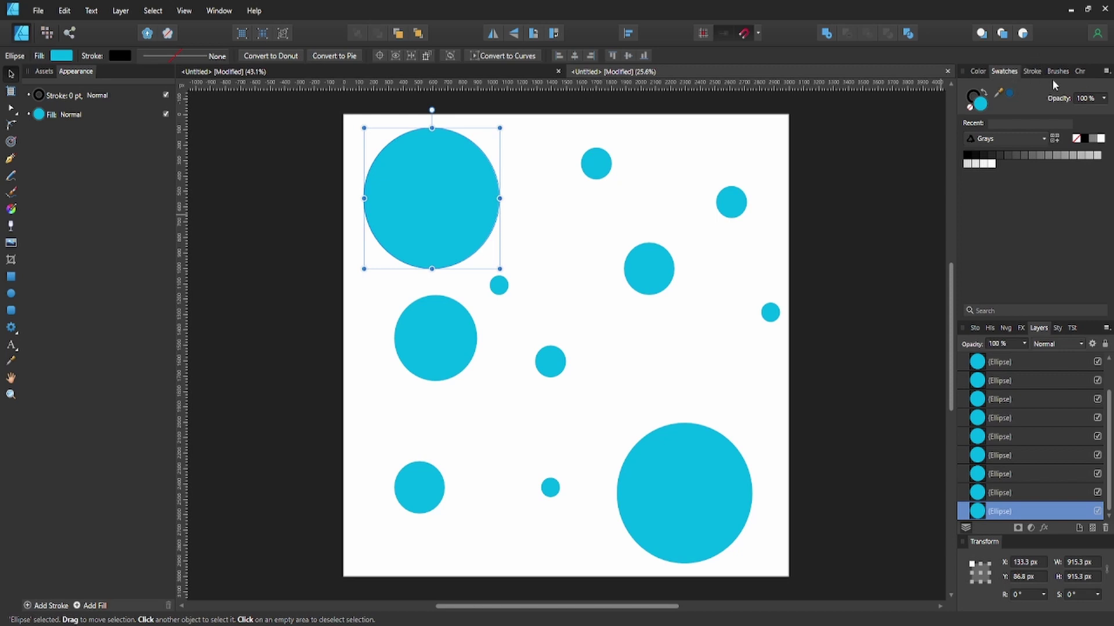
click(1076, 73)
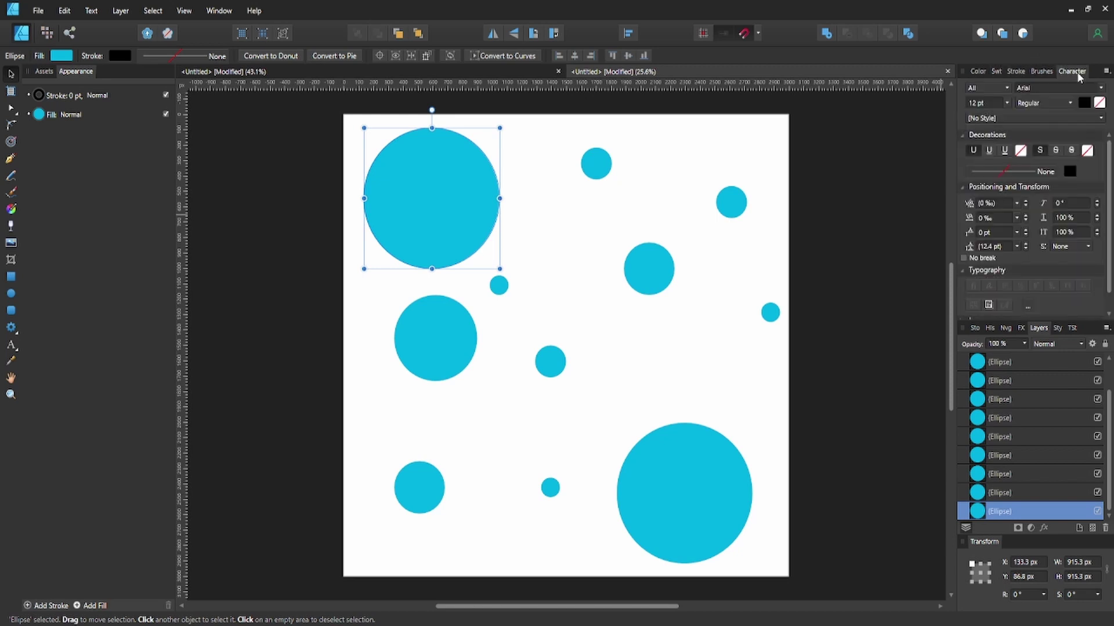
click(994, 71)
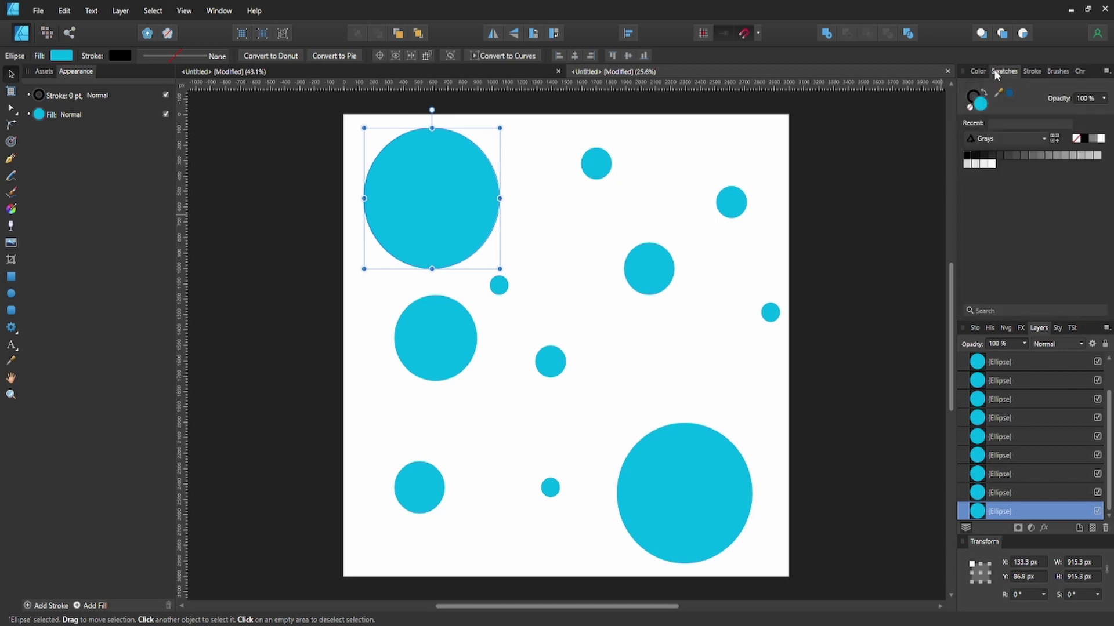
click(1106, 72)
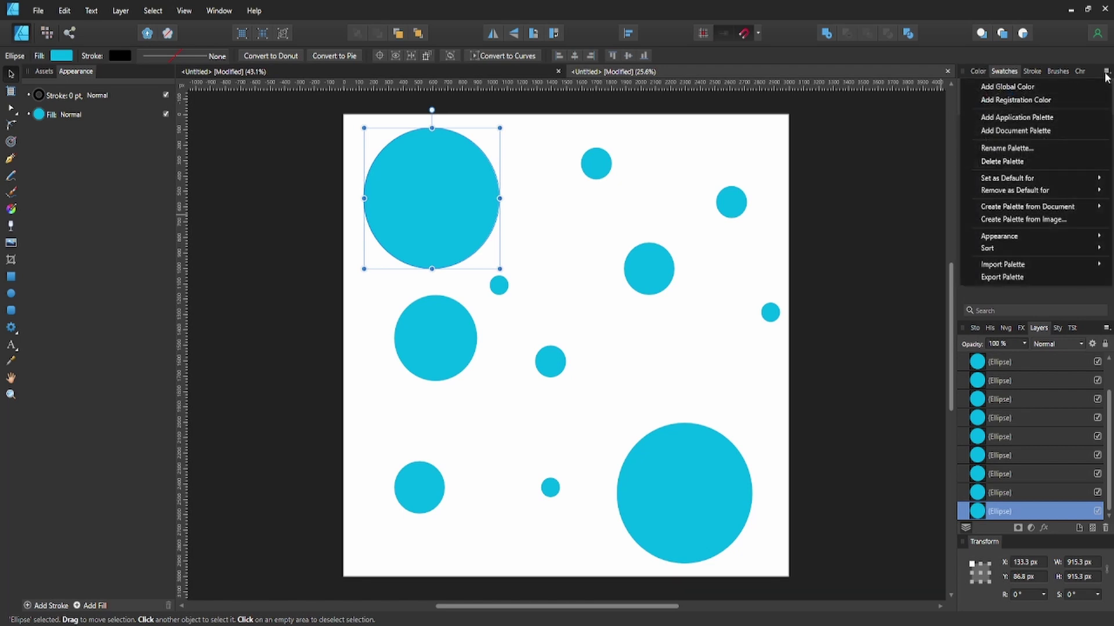
click(1022, 87)
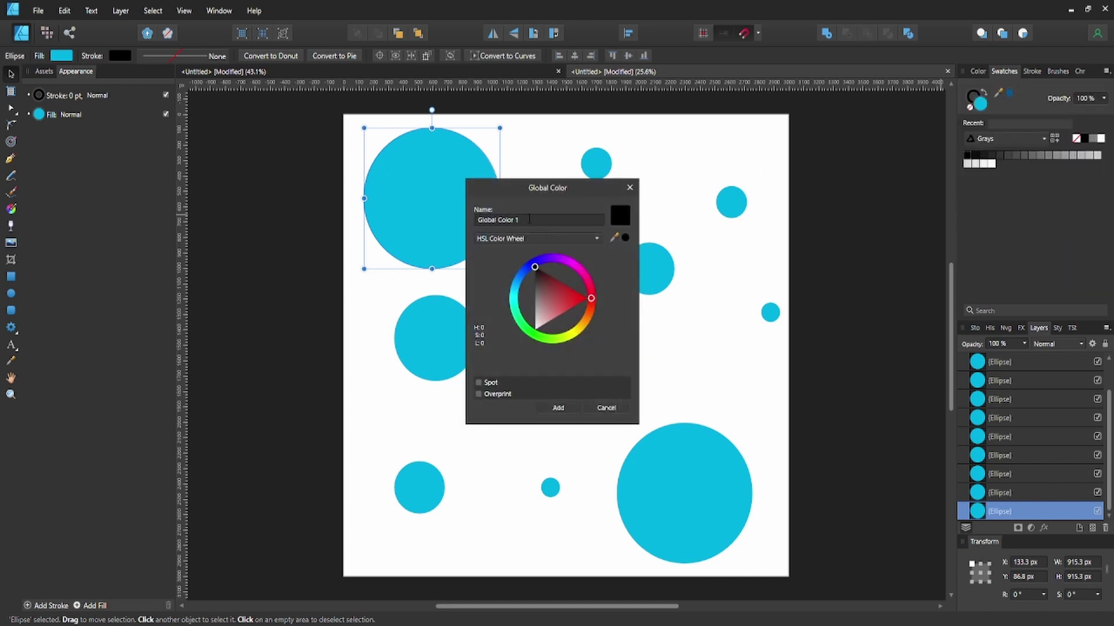
click(569, 406)
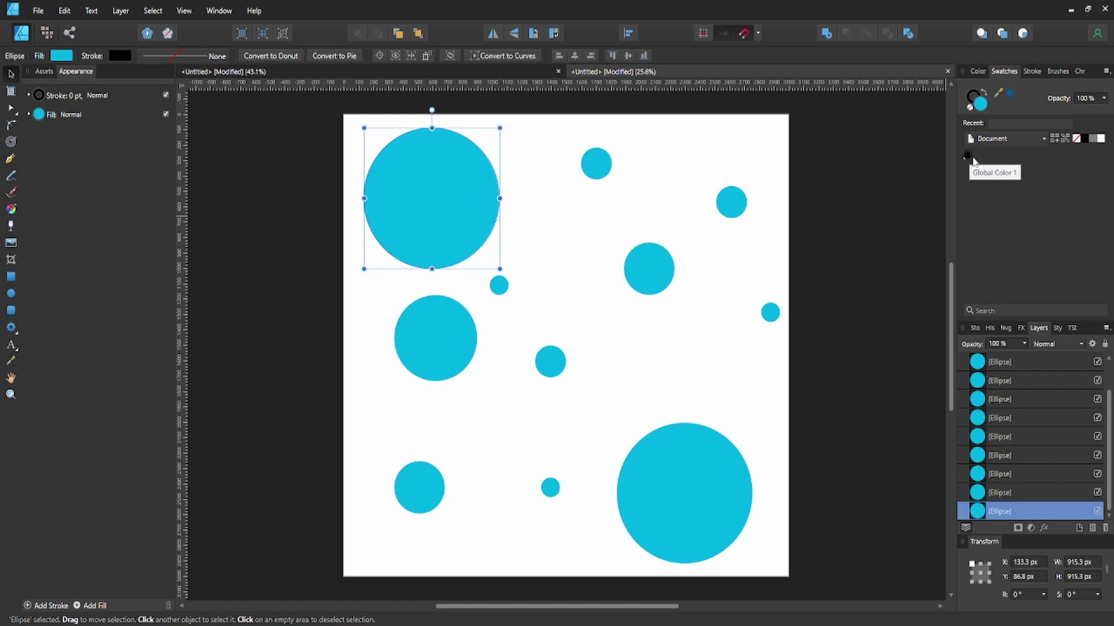
click(1010, 140)
Fill the large top-left circle, the small right-of-centre circle and the bottom-middle circle with black Global Color 1.
click(1009, 138)
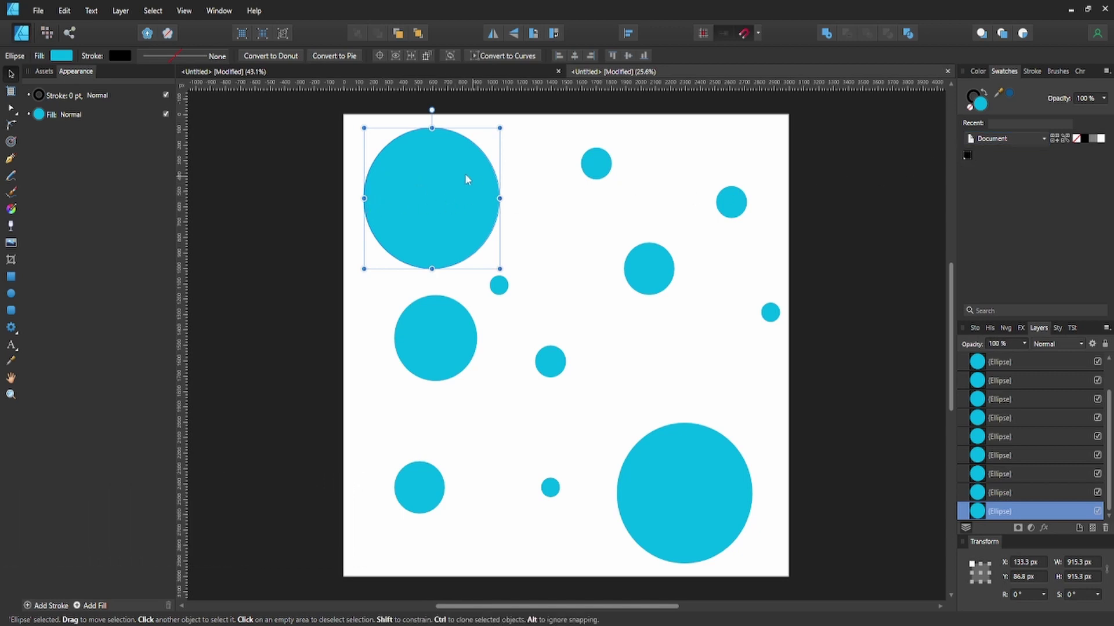
click(967, 156)
click(667, 269)
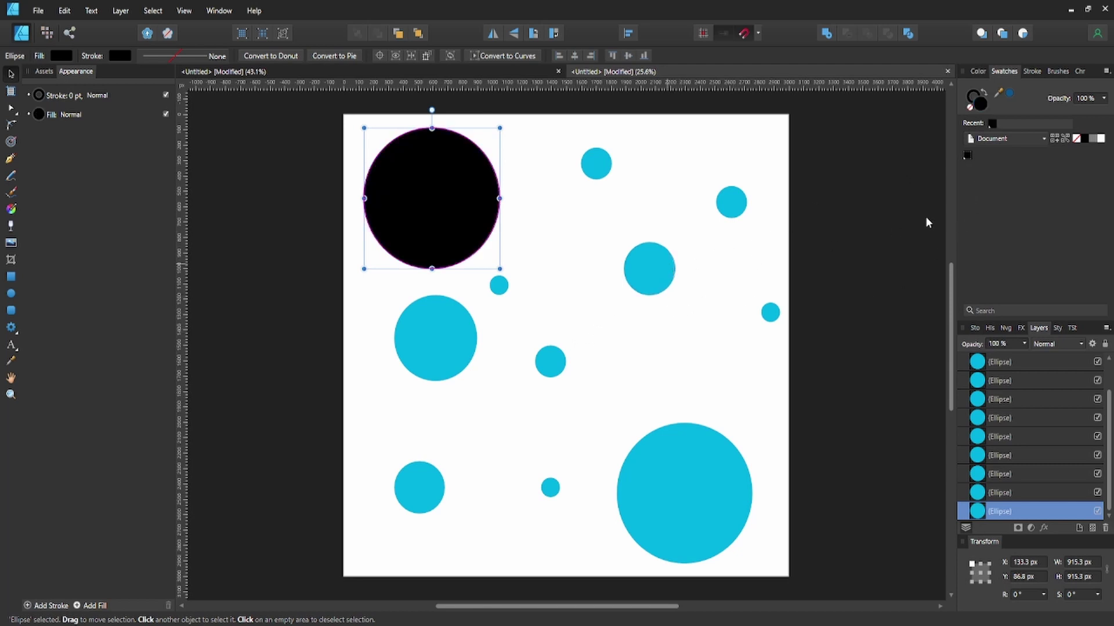
click(967, 155)
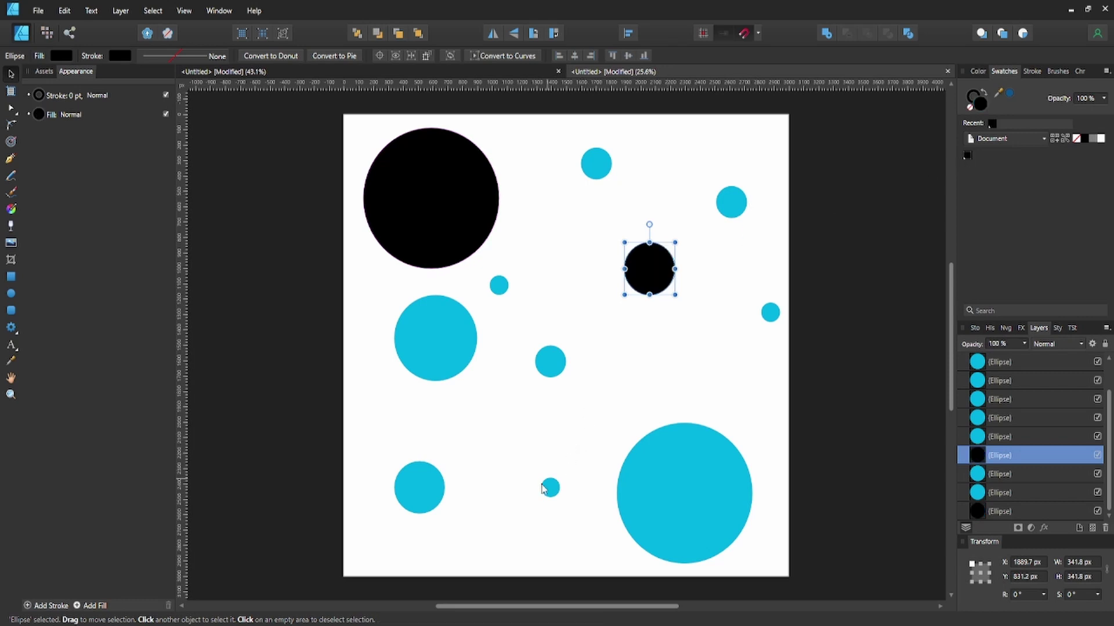
click(544, 489)
click(967, 155)
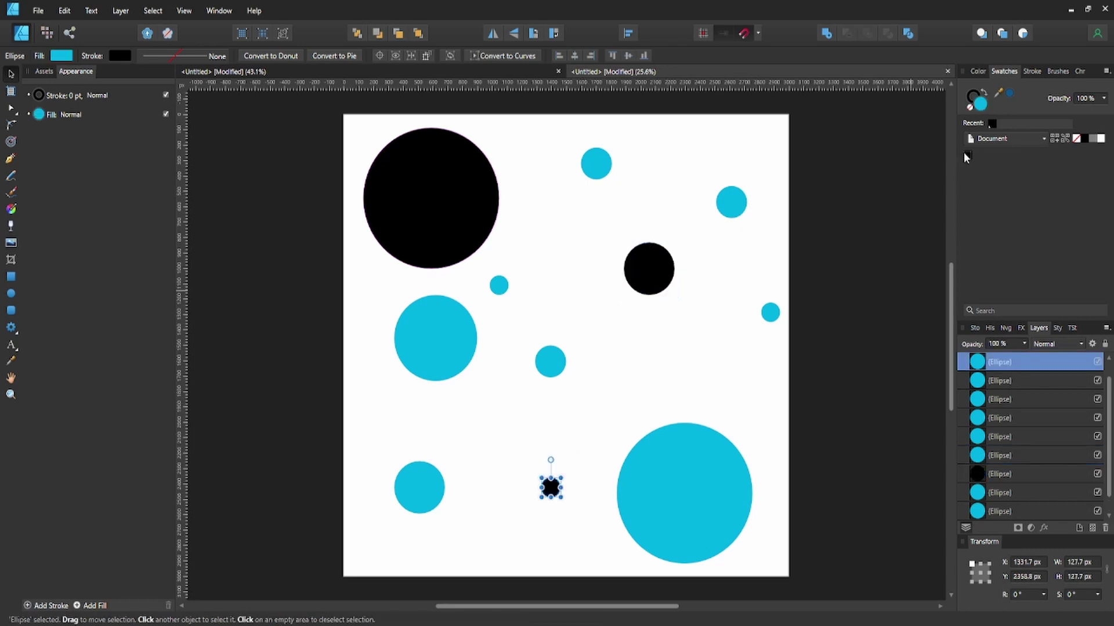
click(558, 365)
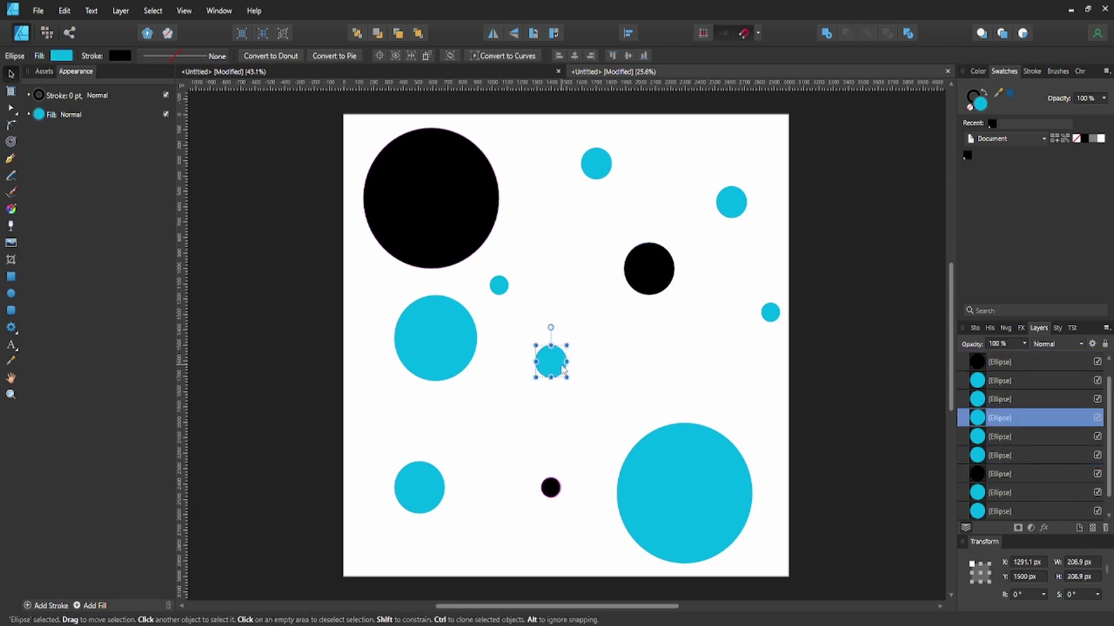
Fill the small centre circle with red (F2333D) using the Color Chooser.
double_click(981, 103)
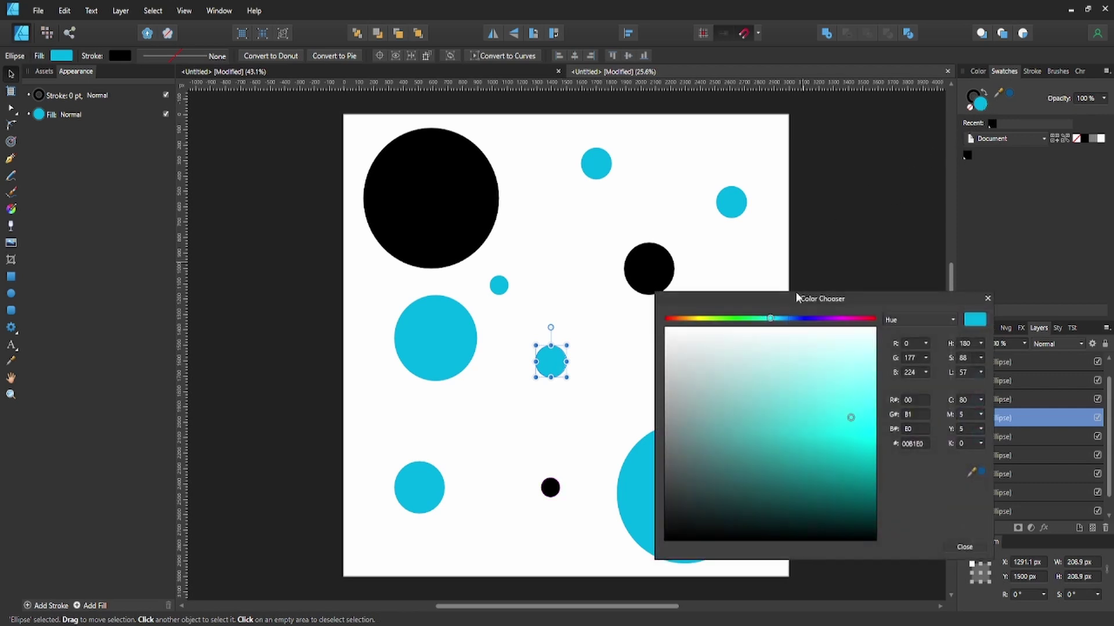
click(871, 319)
drag(871, 322, 874, 320)
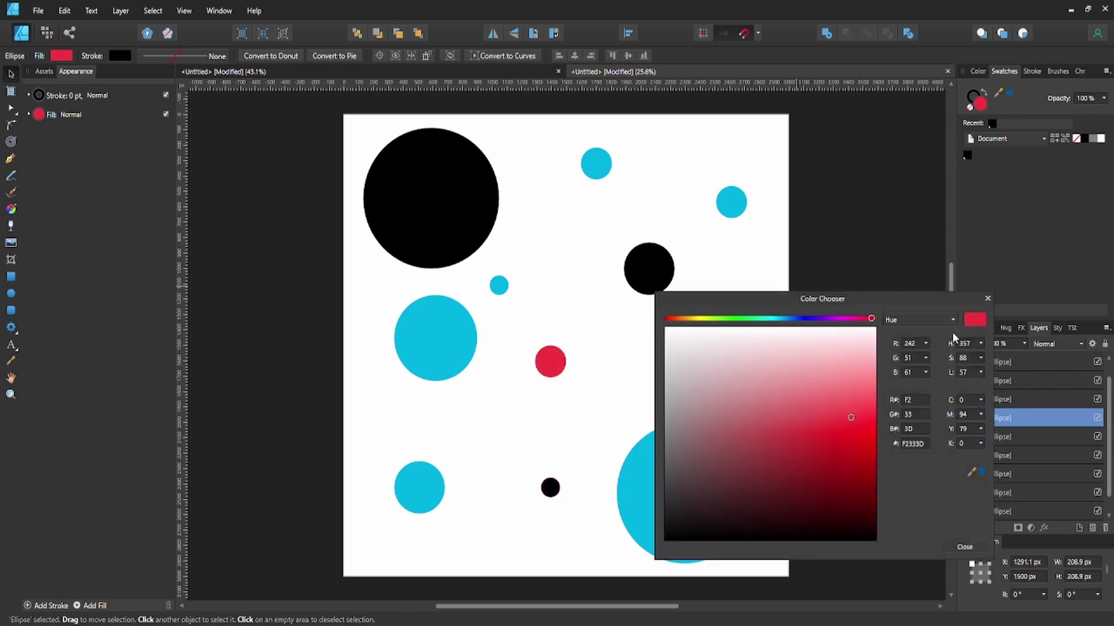
click(965, 547)
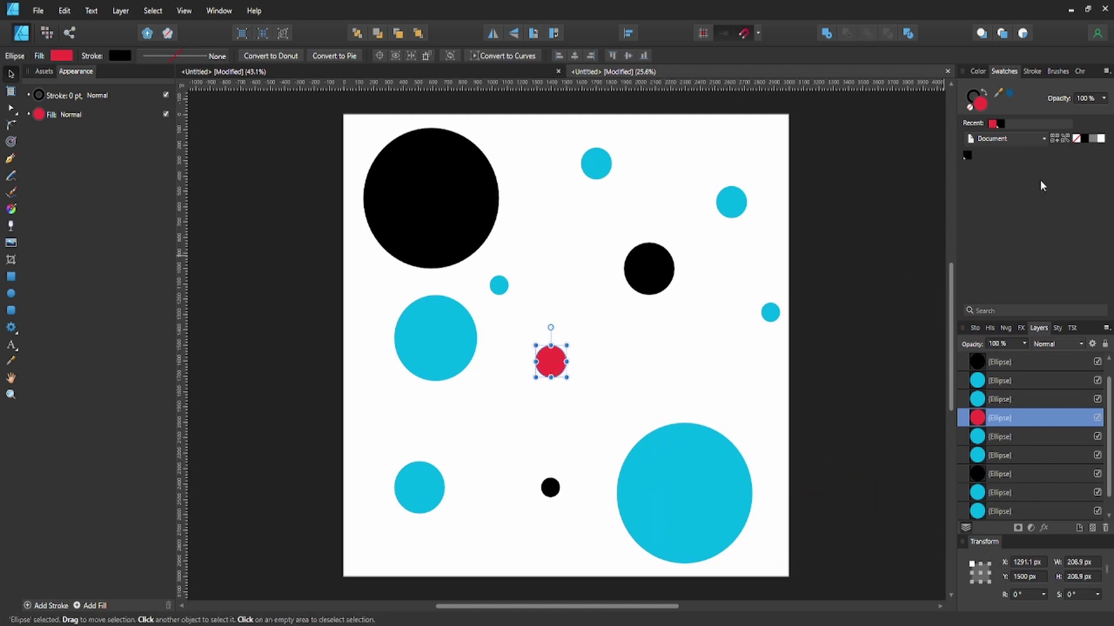
Add the red to the Document palette as a global colour and link the centre circle to it.
click(1063, 144)
click(559, 380)
click(562, 366)
click(976, 155)
click(727, 213)
shift+click(607, 169)
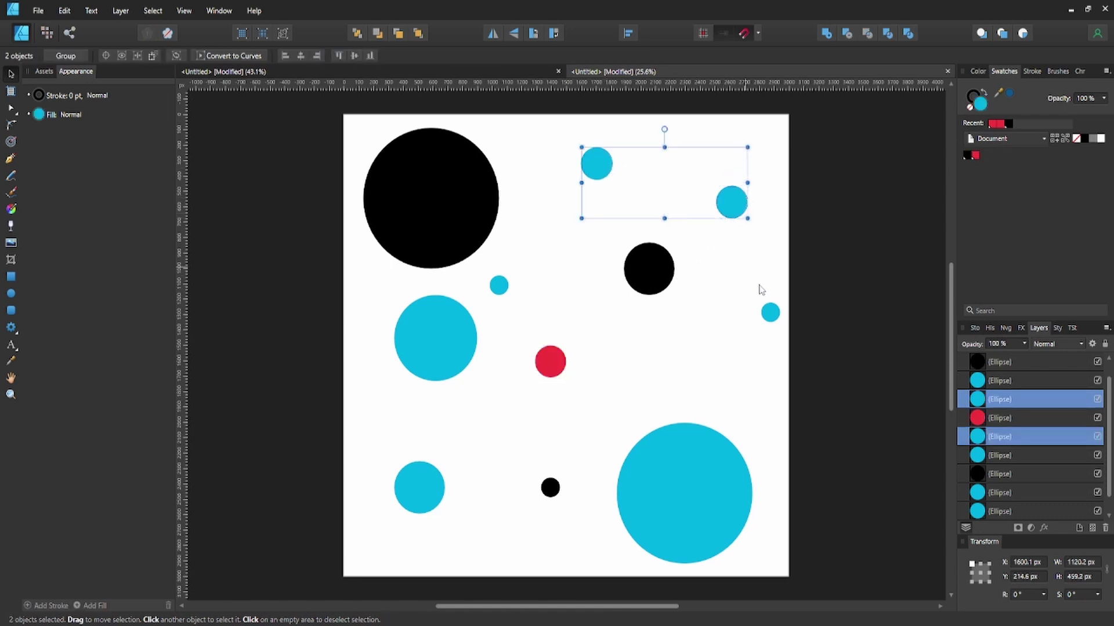
Fill the lower-left and upper-right cyan circles with the global red, then deselect everything.
click(402, 489)
shift+click(745, 200)
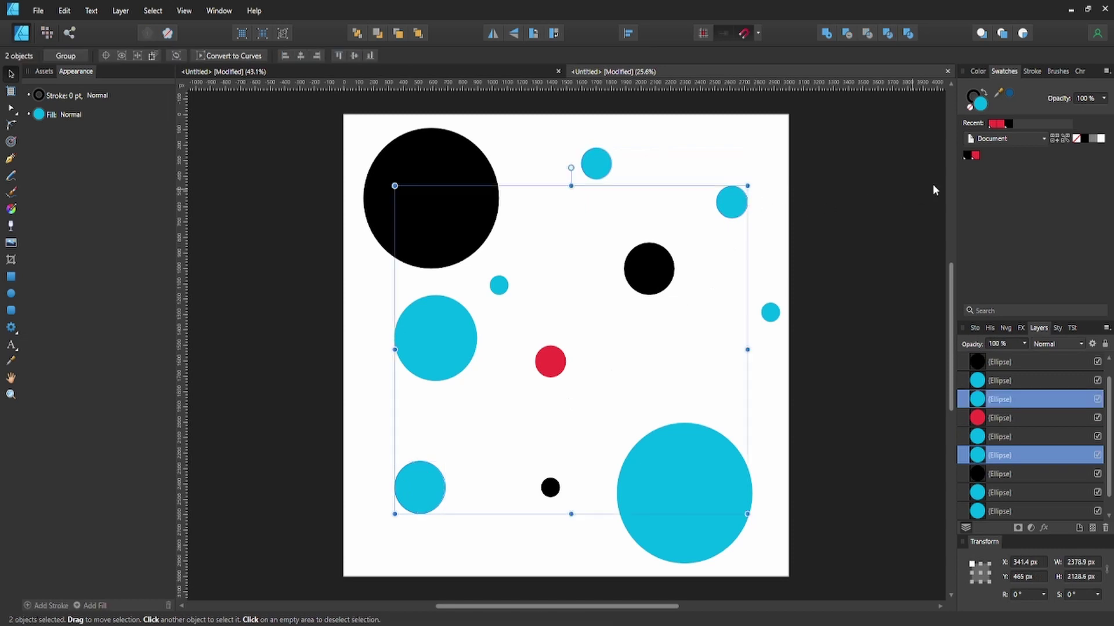
click(976, 155)
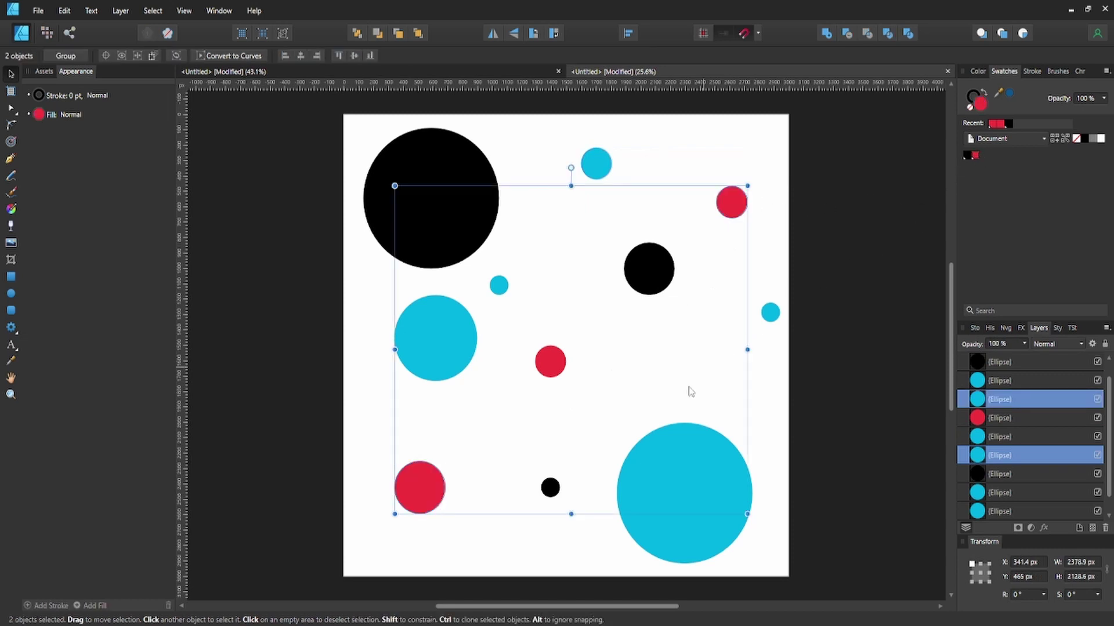
click(603, 366)
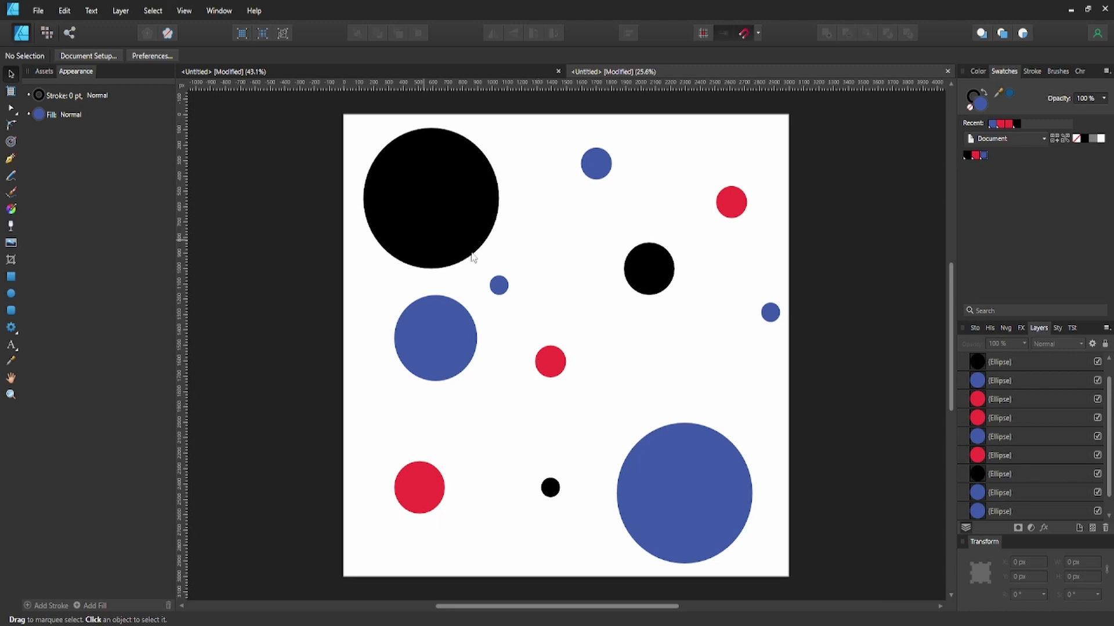
Edit the global blue to CMYK 20/0/100/0 so all five linked circles turn yellow-green.
click(680, 472)
click(766, 428)
click(986, 156)
drag(981, 196, 929, 195)
click(941, 265)
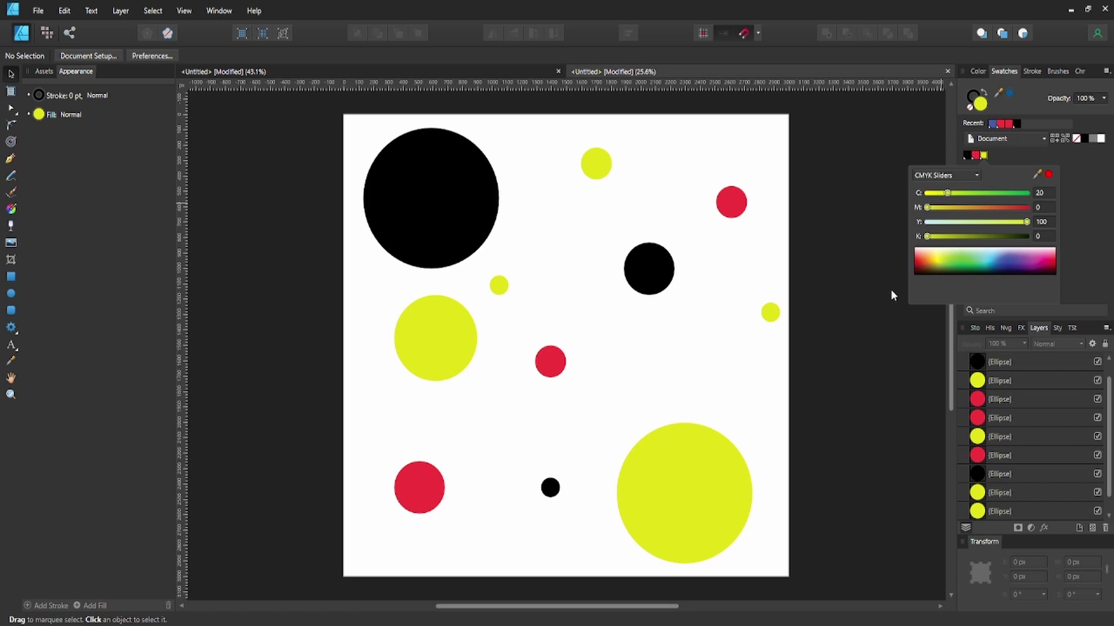
Set the global colour back to indigo blue and change the global black to green.
click(995, 259)
drag(995, 261, 1004, 259)
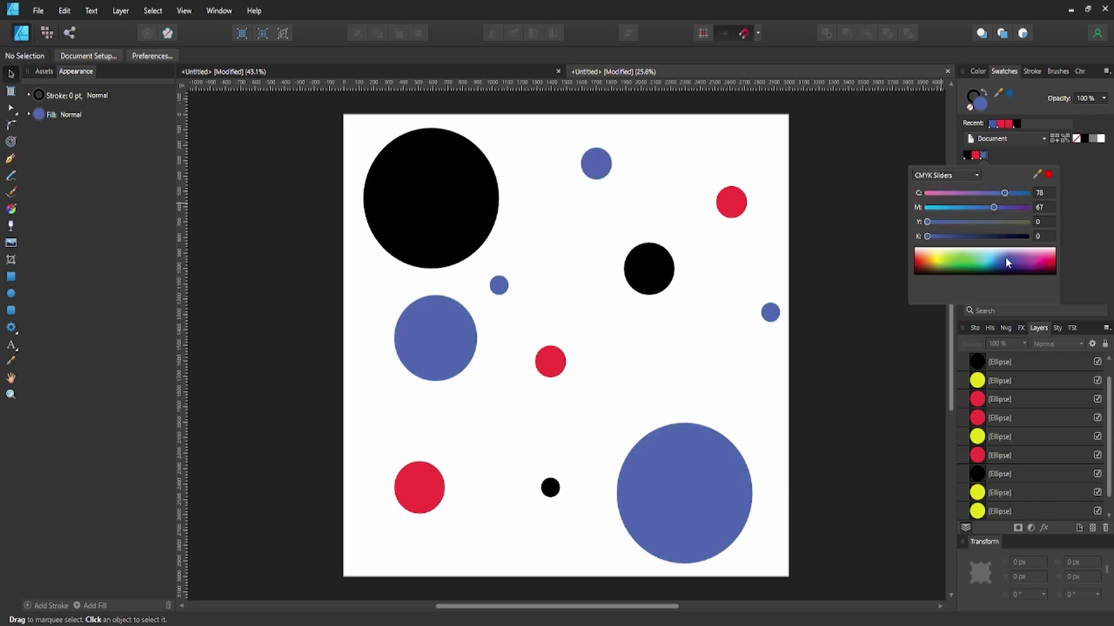
click(967, 155)
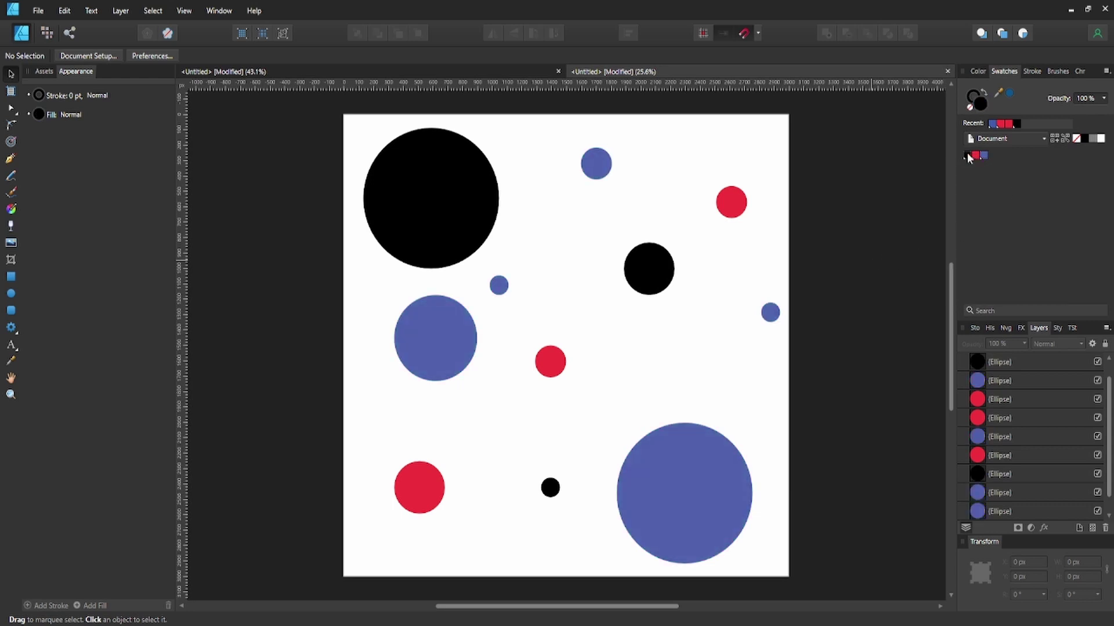
click(966, 154)
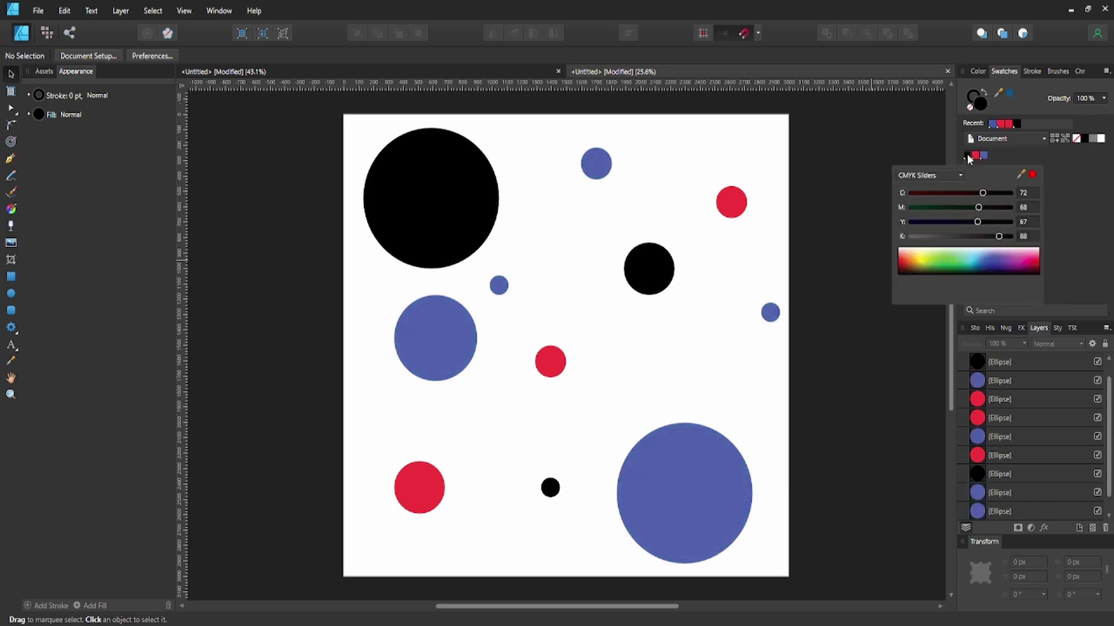
click(923, 264)
click(947, 253)
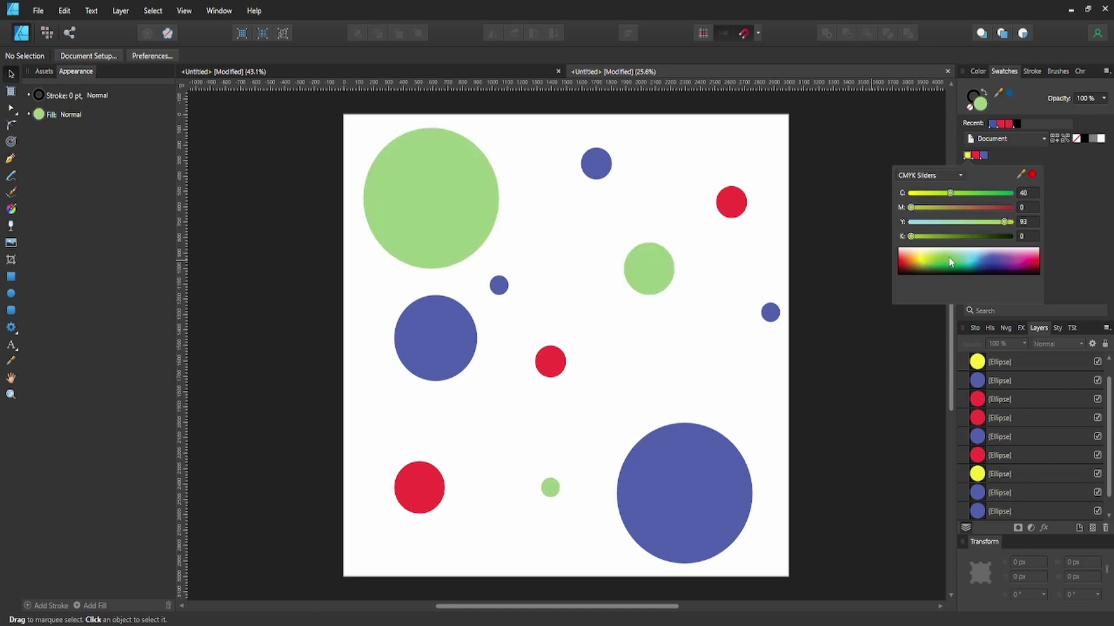
click(952, 264)
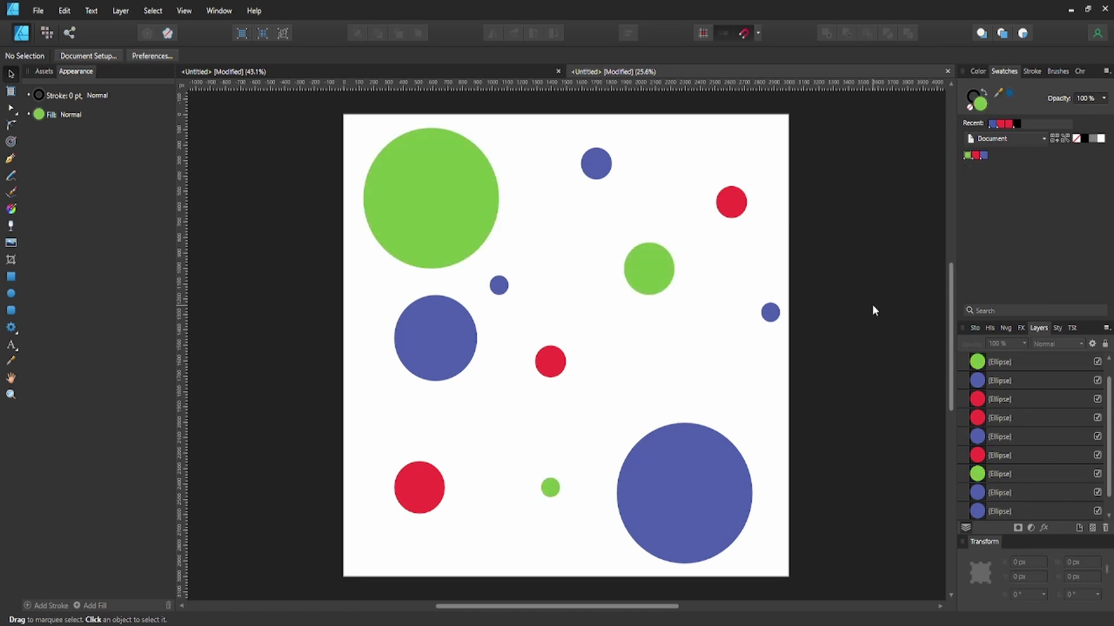